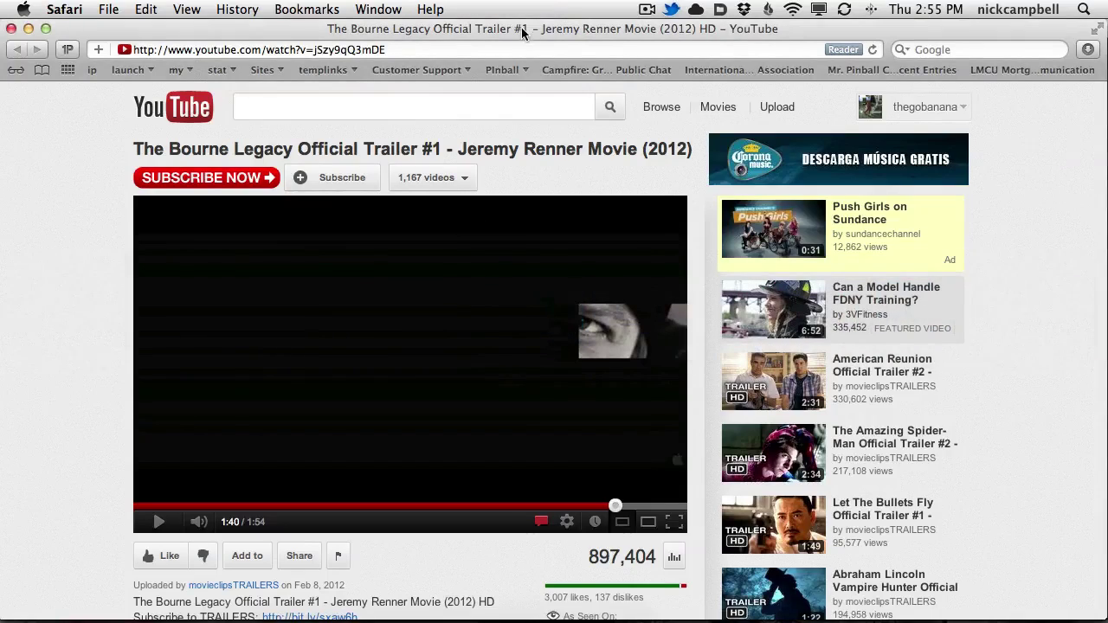
Step: Play the closing part of The Bourne Legacy trailer to review its title, pausing the playback near the end
left_click(679, 522)
left_click(26, 612)
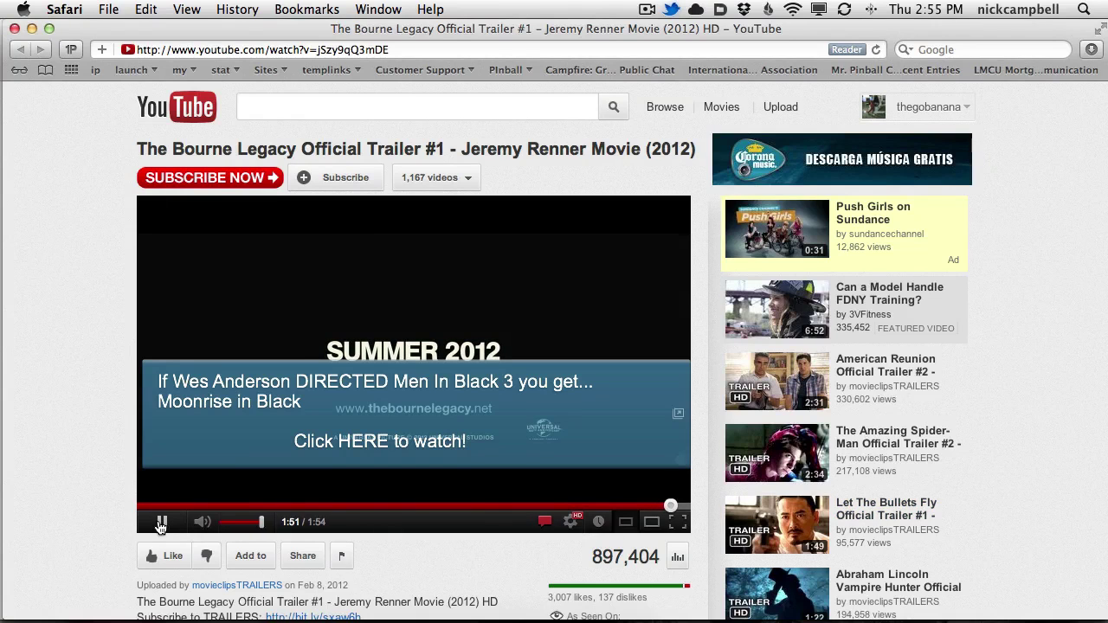
left_click(162, 523)
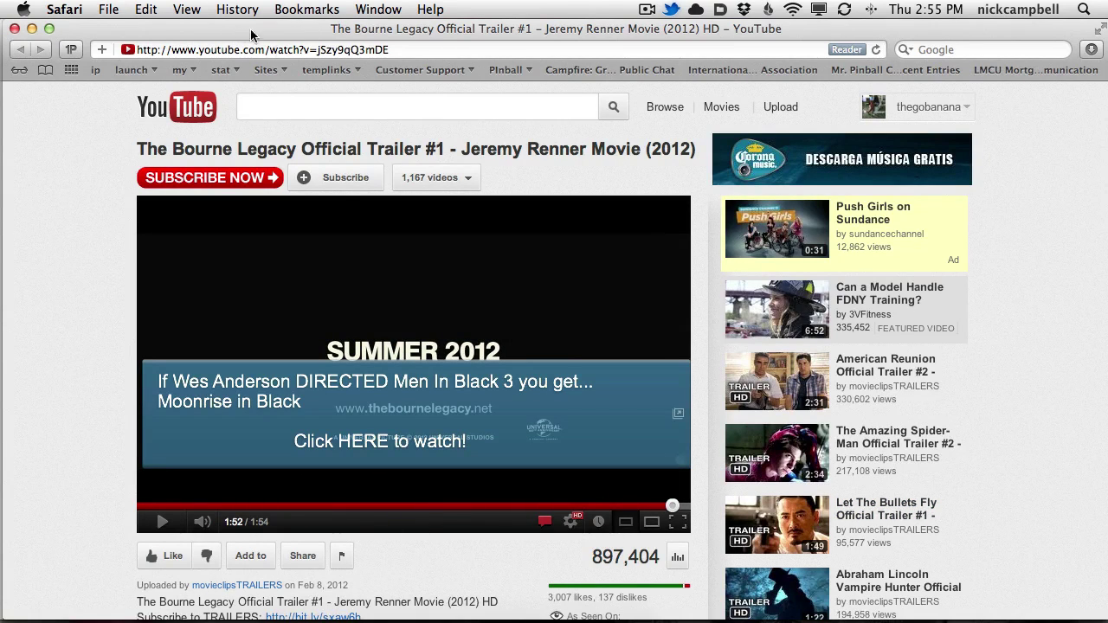
left_click(639, 507)
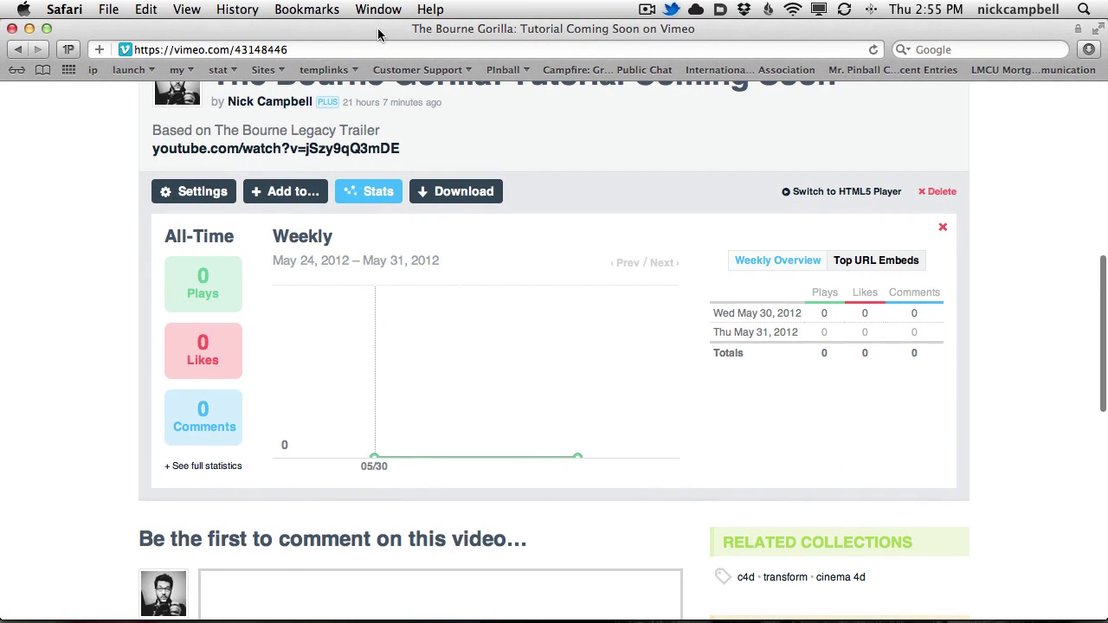
Step: Switch to Cinema 4D and add a Text spline to the empty scene
key("super+Tab")
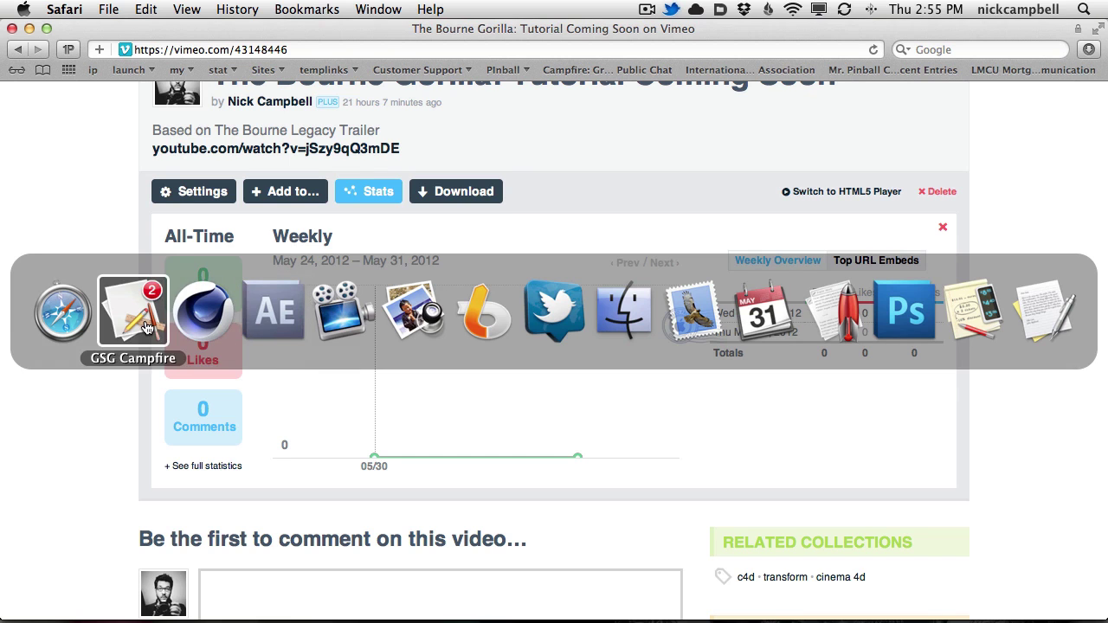
left_click(202, 327)
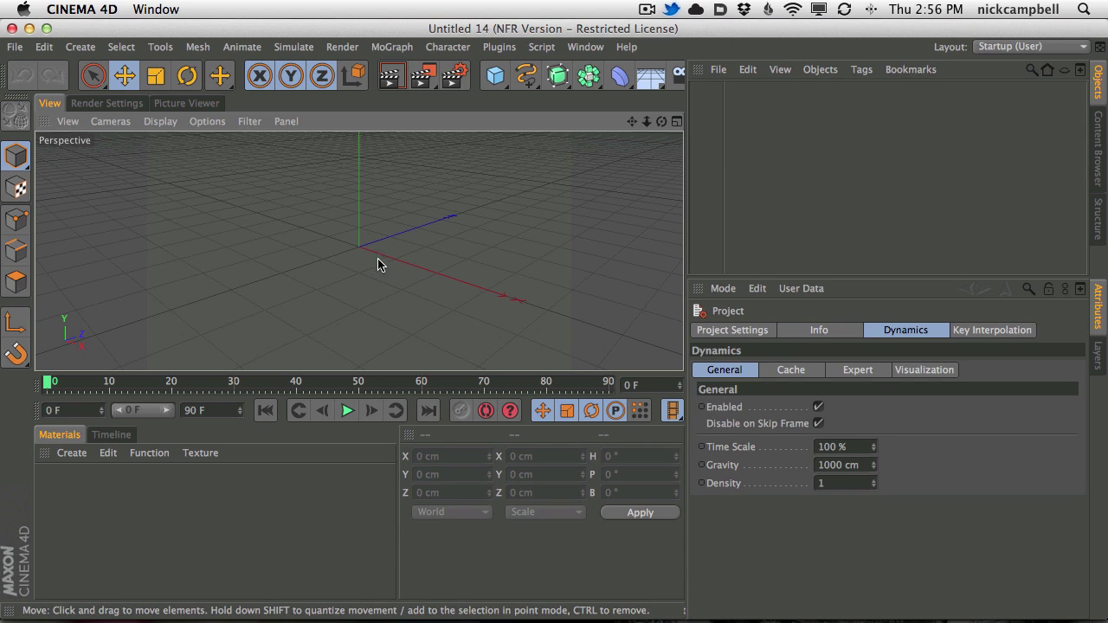
left_click_drag(365, 253, 562, 220, "alt")
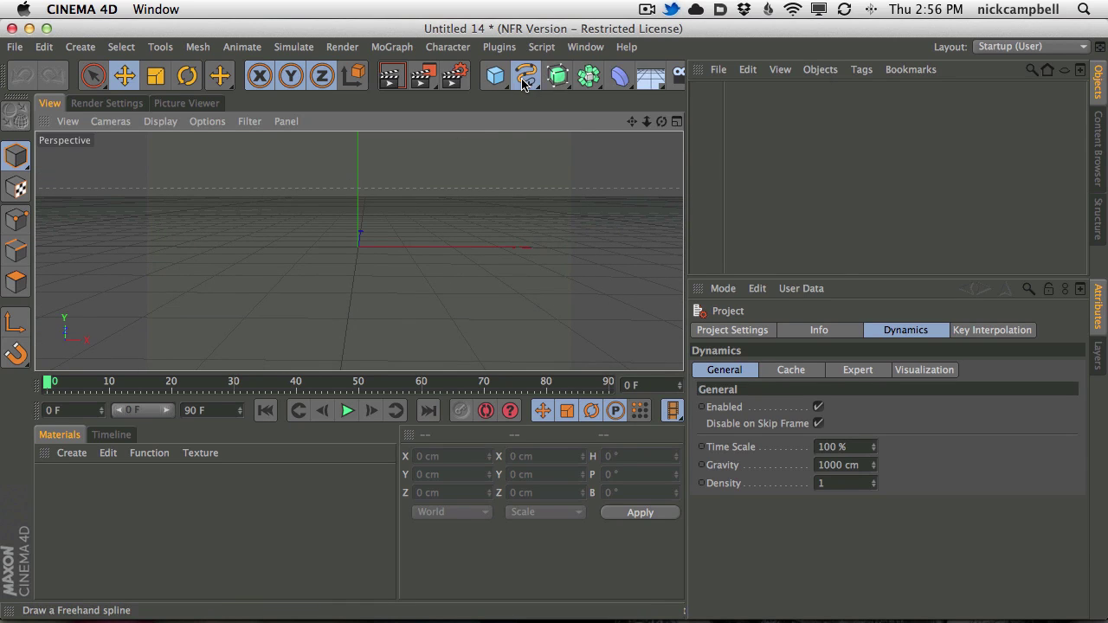
mouse_move(526, 75)
left_mouse_down()
mouse_move(583, 160)
mouse_move(582, 282)
mouse_move(597, 161)
mouse_move(593, 223)
mouse_move(577, 216)
mouse_move(582, 186)
mouse_move(594, 227)
left_mouse_up()
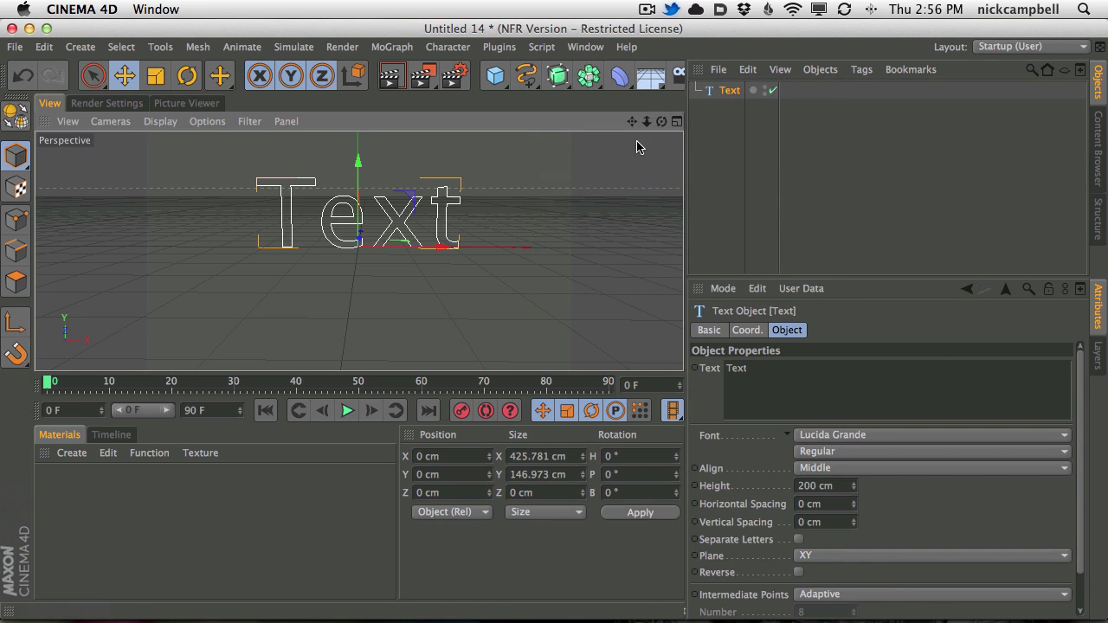
Step: Add an Extrude NURBS object and make the Text spline its child
left_click(392, 49)
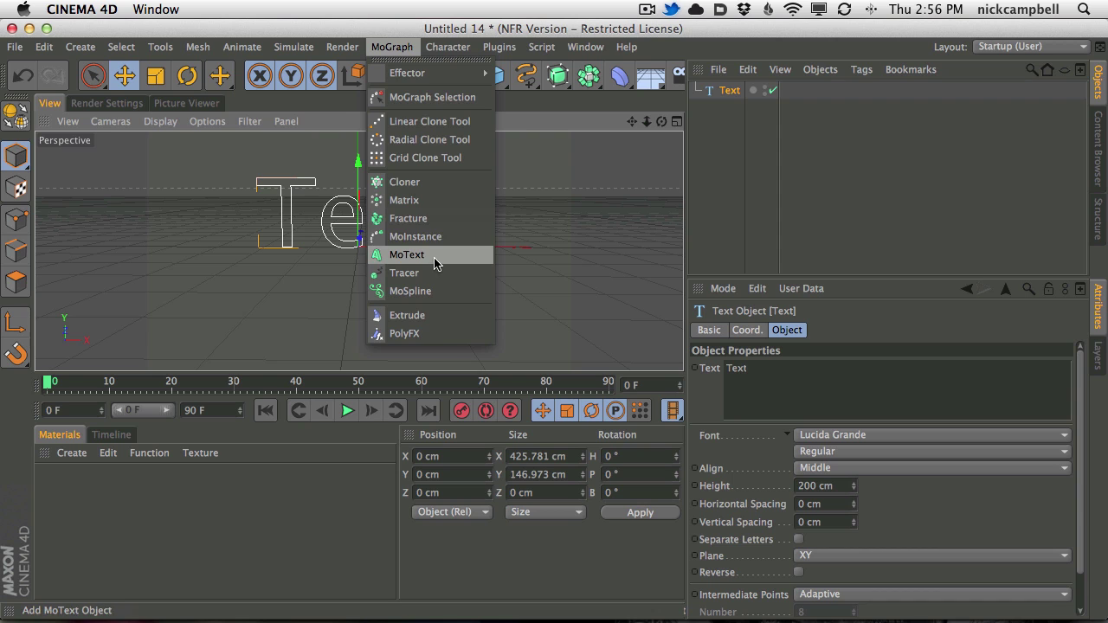
left_click(732, 92)
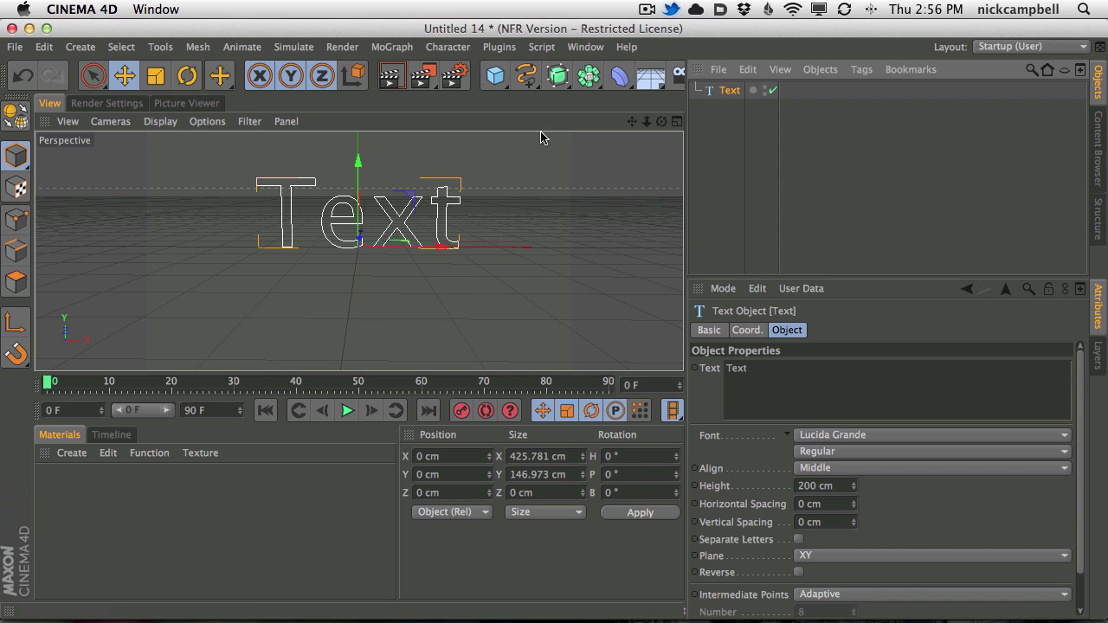
left_click_drag(563, 77, 758, 102)
left_click(736, 121)
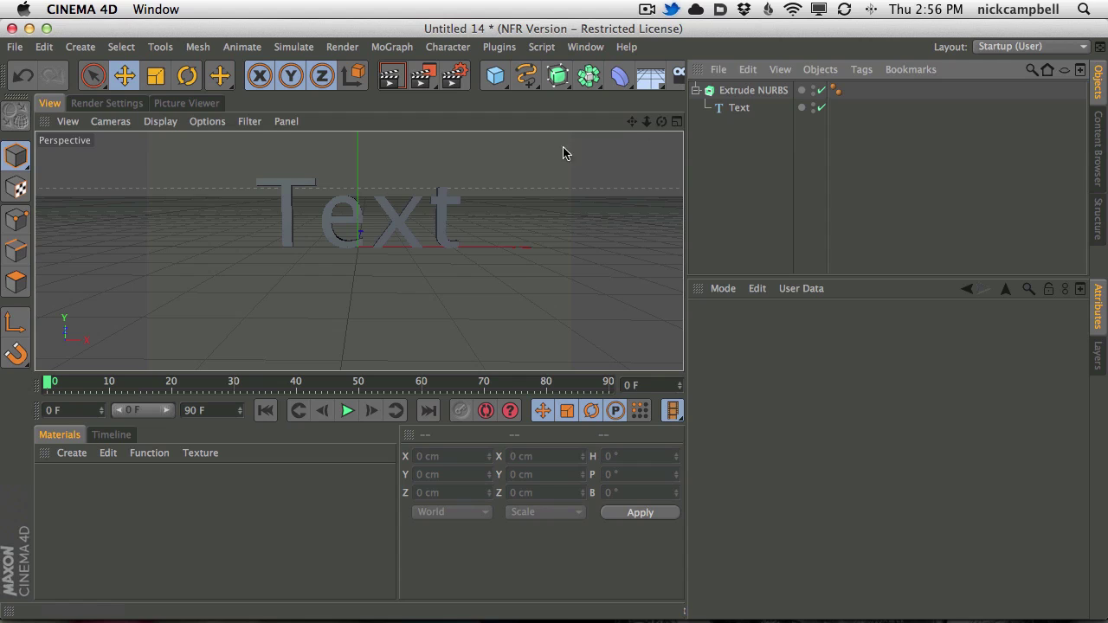
Step: Set the content of the extruded Text spline to BOURNE
scroll(366, 225, "up", 3)
left_click_drag(425, 221, 423, 265, "alt")
left_click(738, 109)
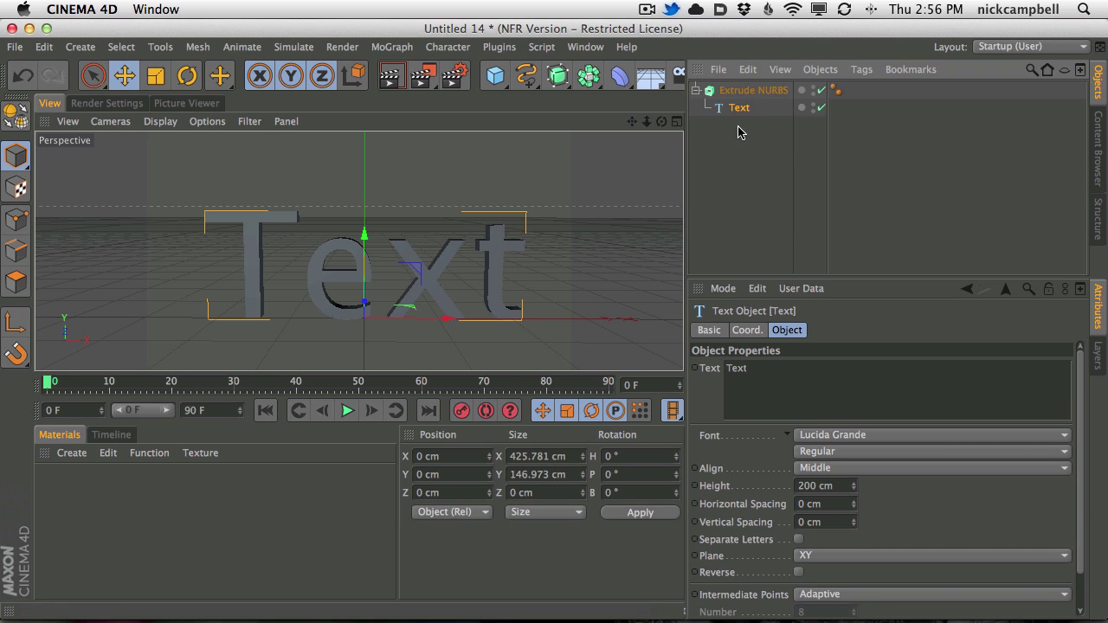
left_click(742, 92)
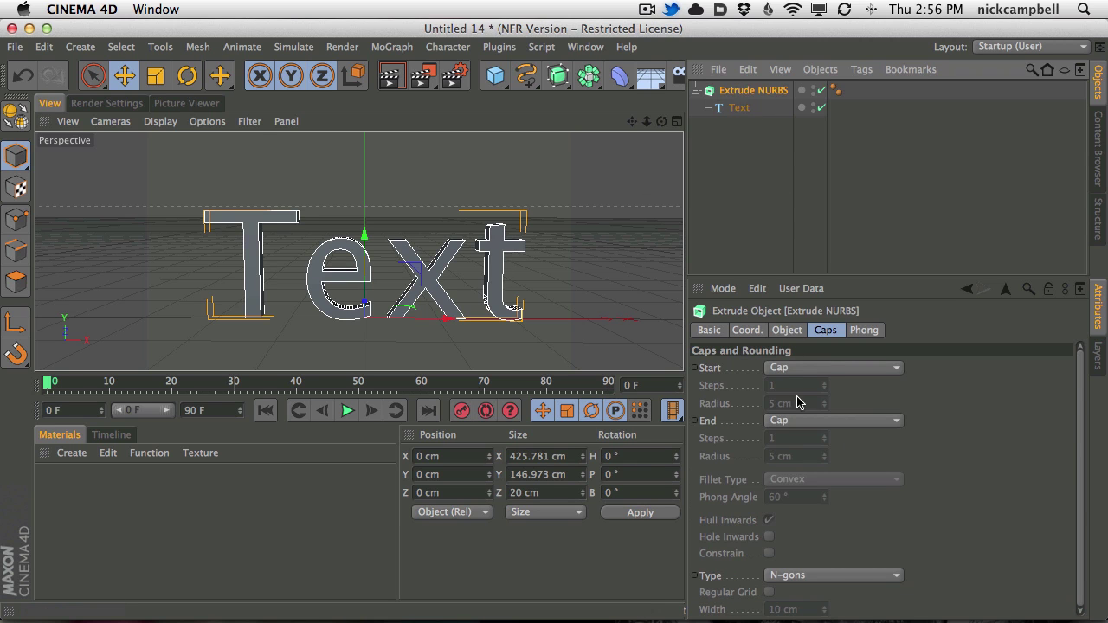
left_click(738, 107)
left_click(604, 272)
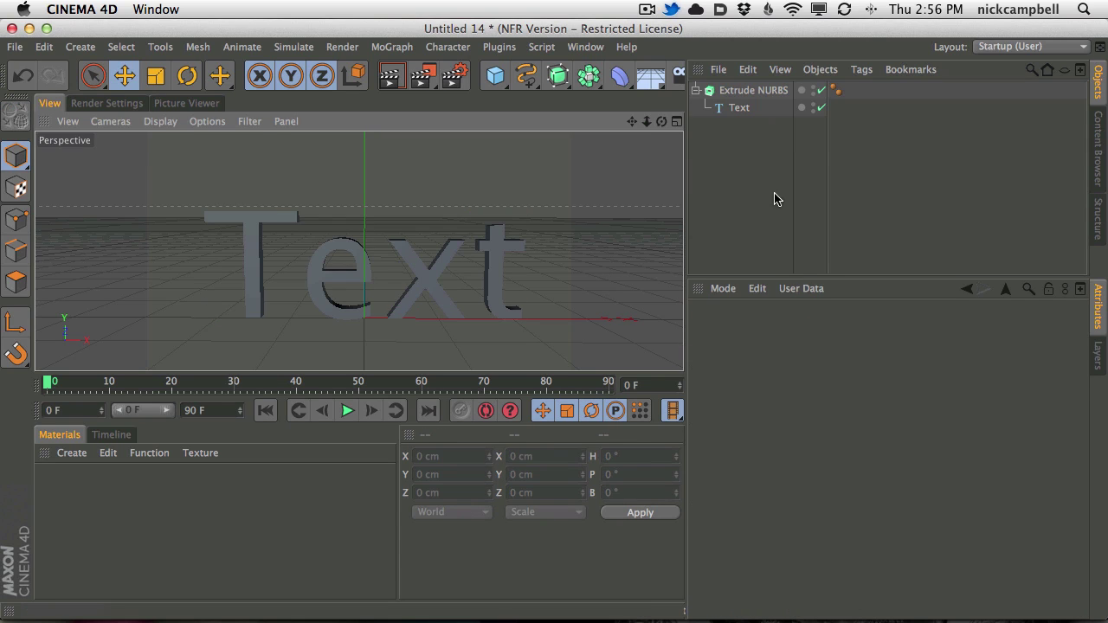
left_click(738, 107)
left_click(770, 374)
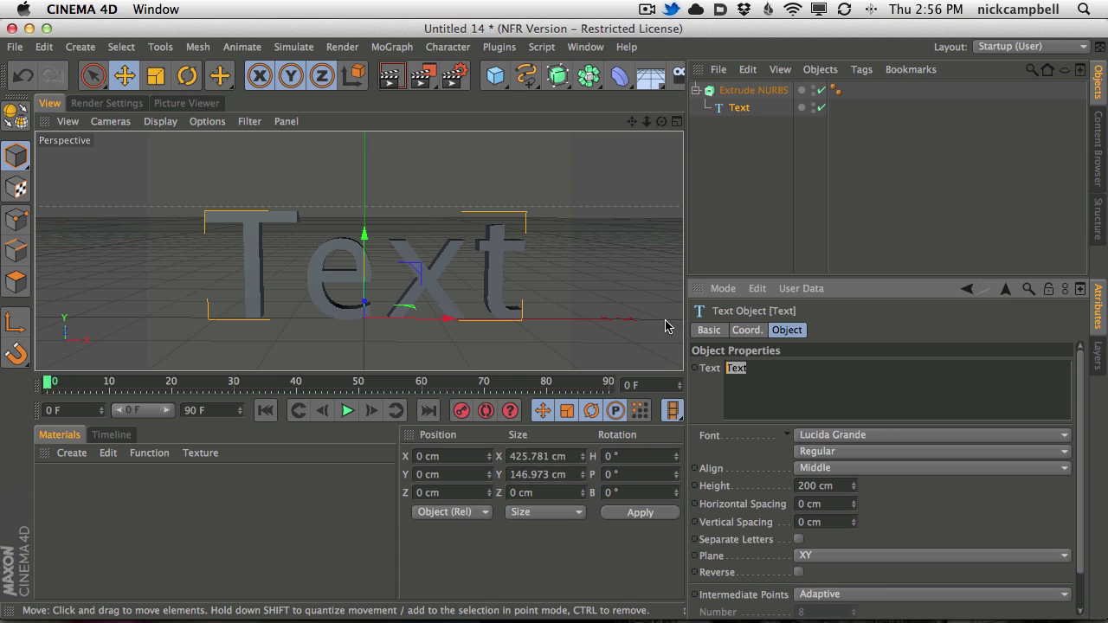
type("BOURNE")
left_click(762, 173)
scroll(485, 267, "down", 5)
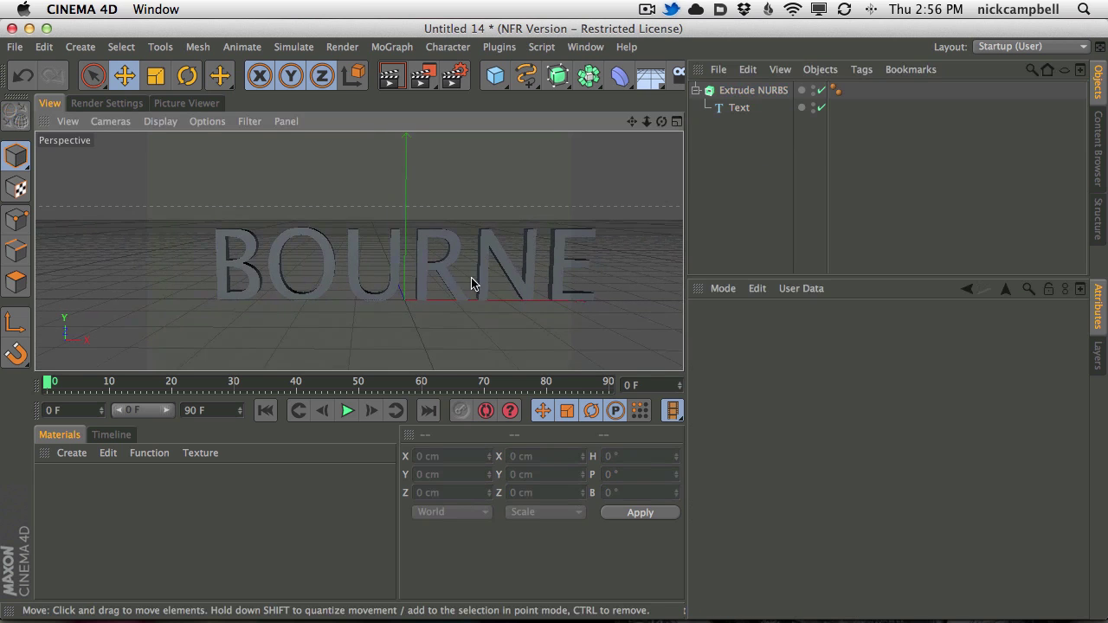
Step: Set the BOURNE text's font to TYPOGRAPH PRO ExtraBold
left_click(740, 108)
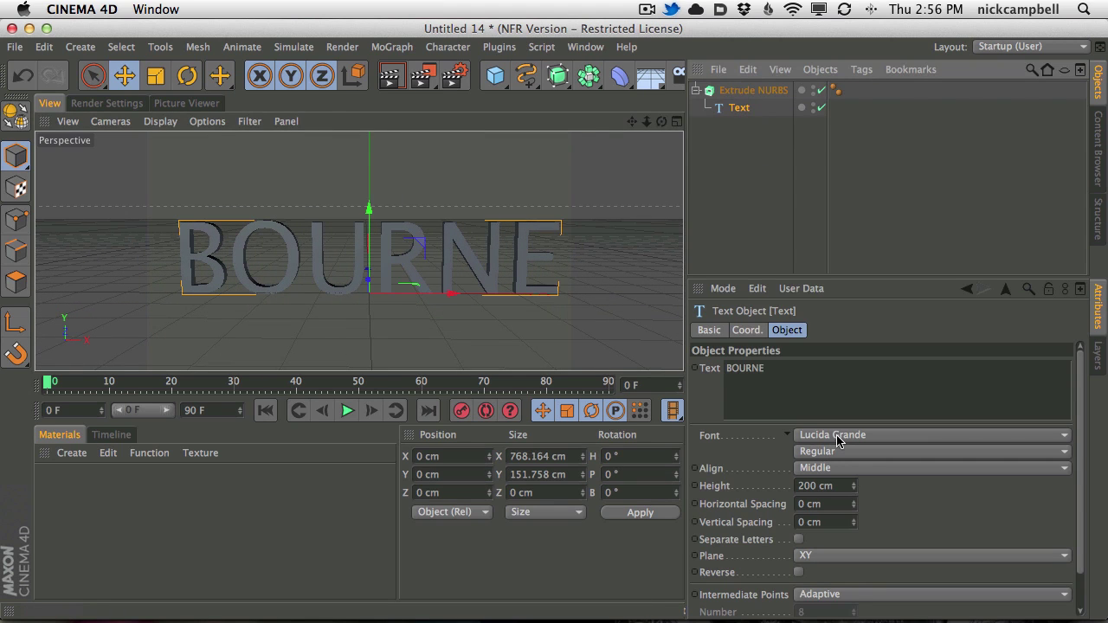
left_click(837, 438)
scroll(1068, 465, "down", 15)
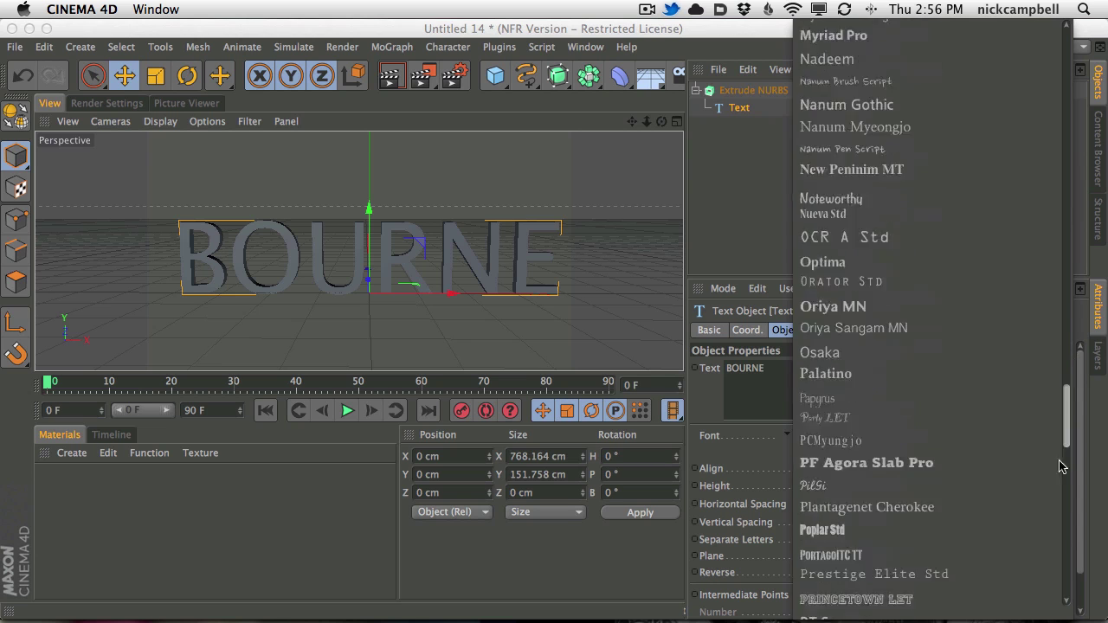
left_click(869, 426)
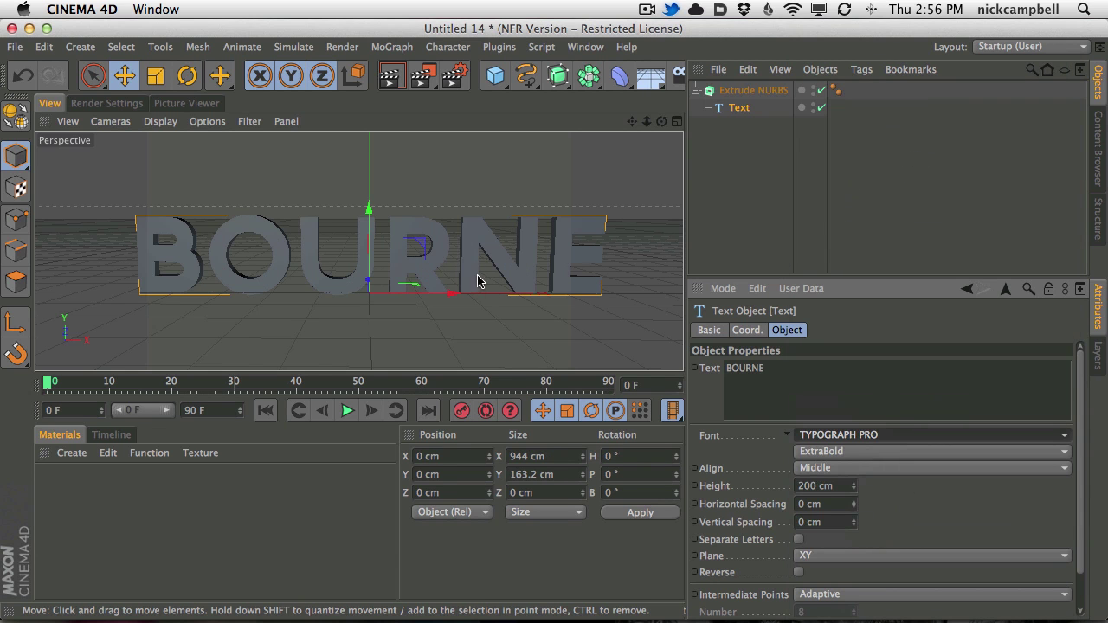
Step: Duplicate the extruded BOURNE text and move the copy along X to about 997 cm, beside the original
scroll(423, 251, "down", 5)
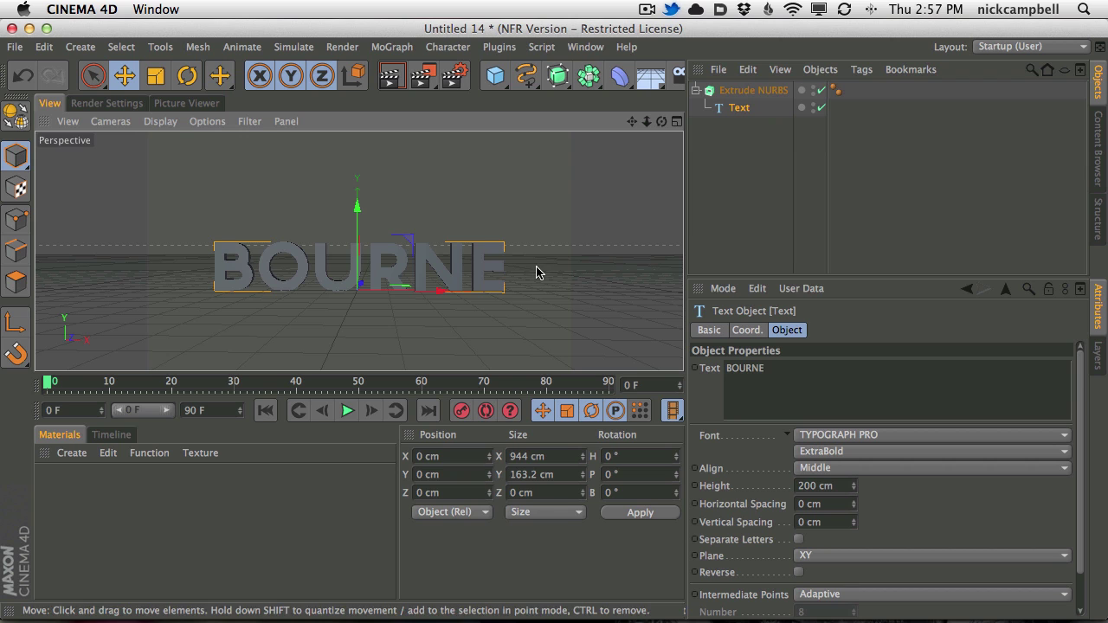
scroll(452, 275, "down", 3)
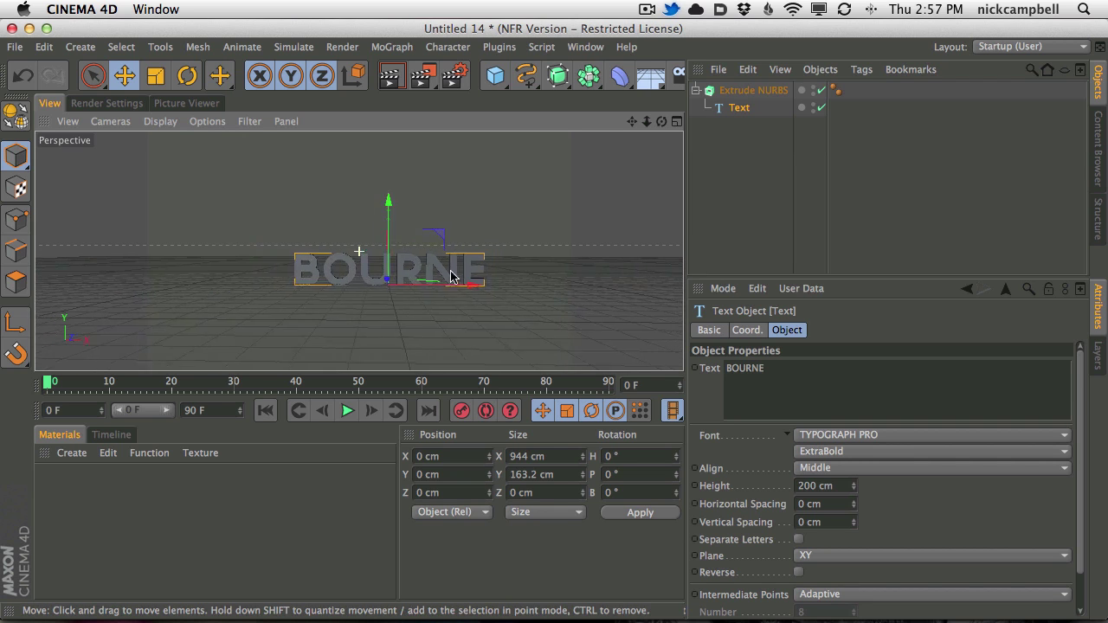
middle_click_drag(450, 275, 371, 278, "alt")
left_click(741, 128)
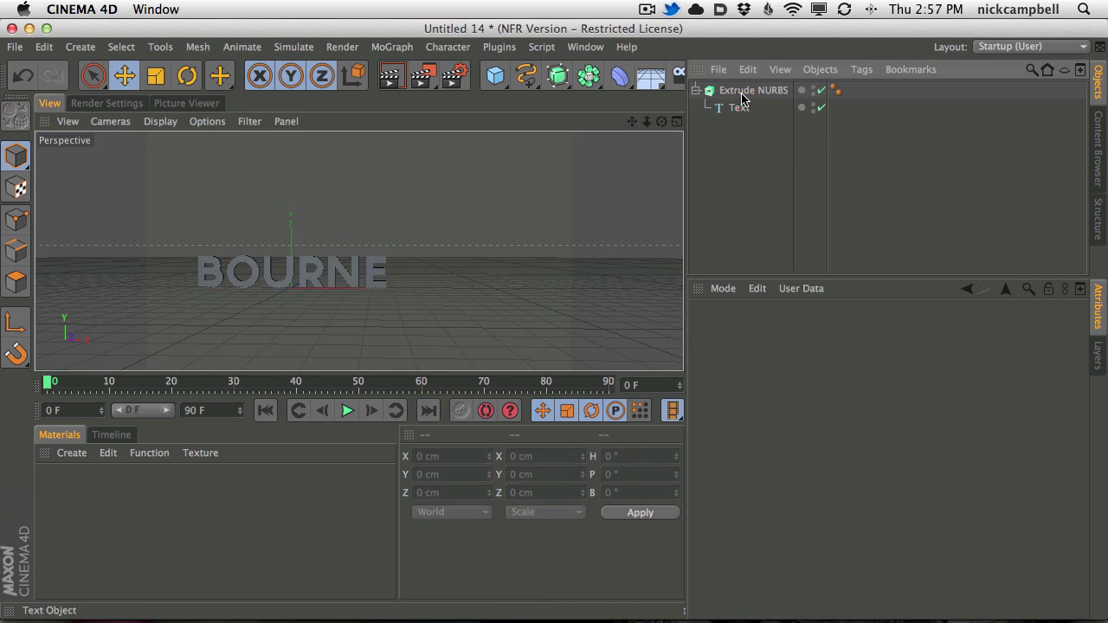
left_click(742, 92)
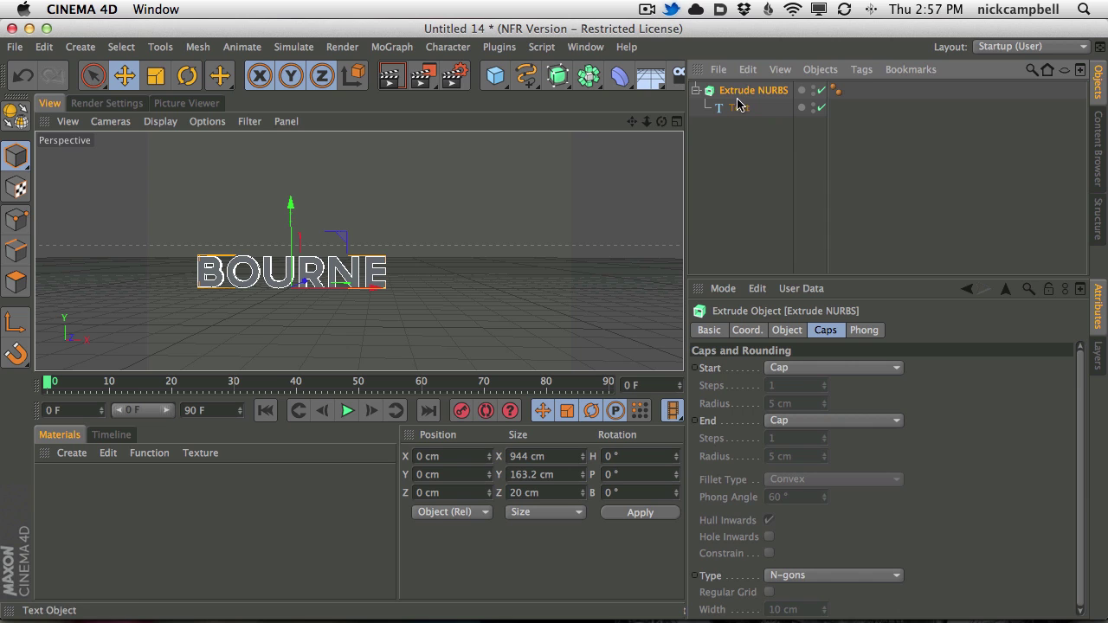
key("super+c")
key("super+v")
left_click_drag(374, 286, 598, 289)
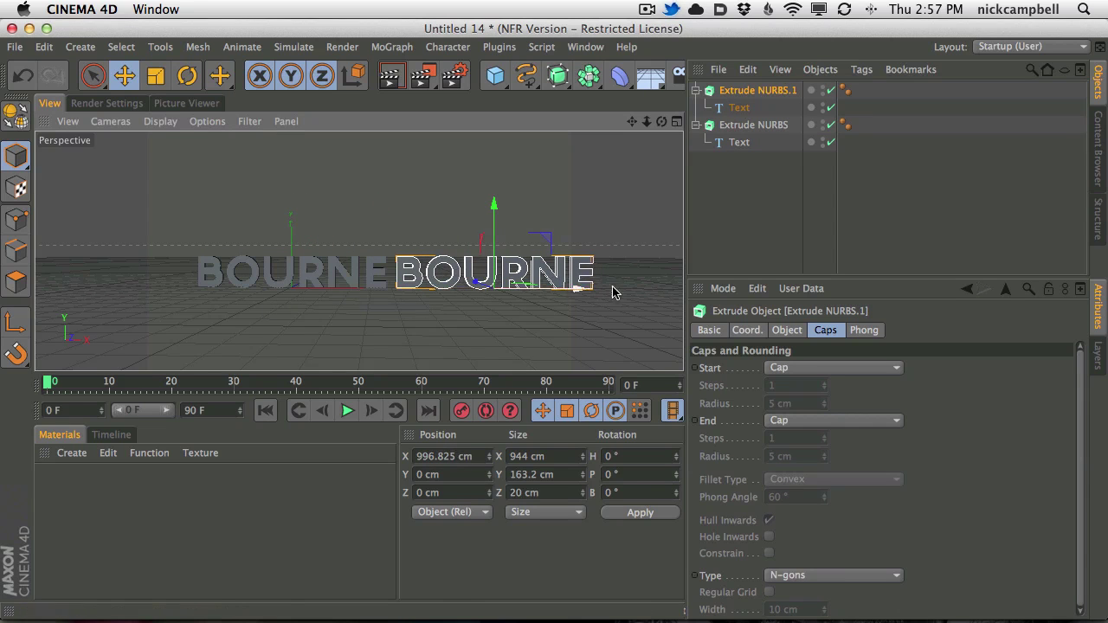
left_click(739, 108)
left_click(745, 367)
left_click(563, 241)
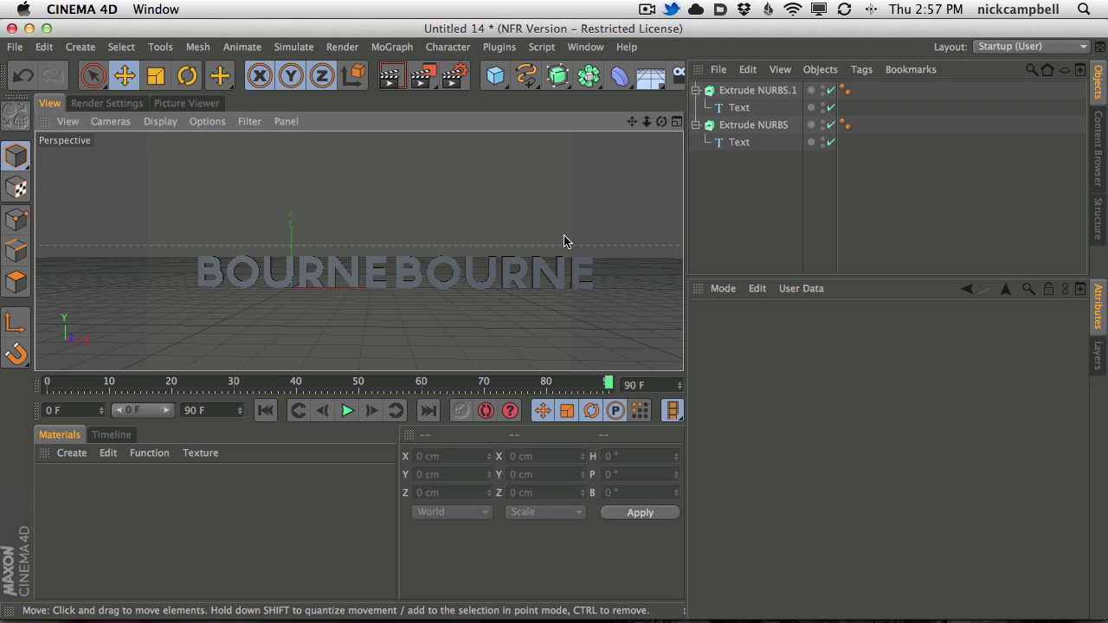
left_click(738, 108)
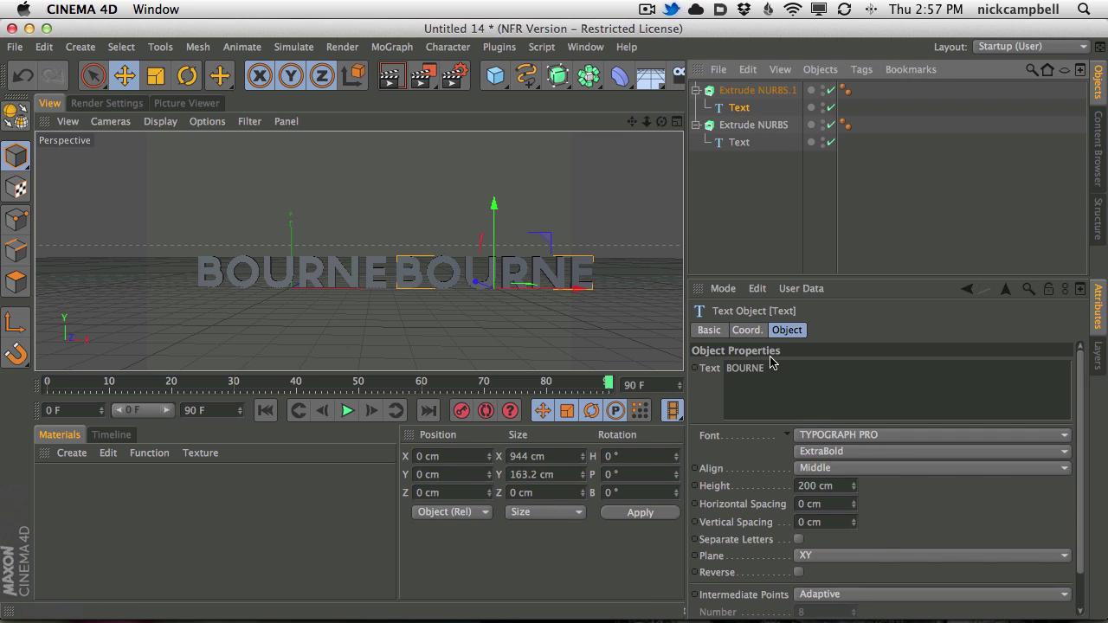
left_click(604, 311)
left_click(422, 75)
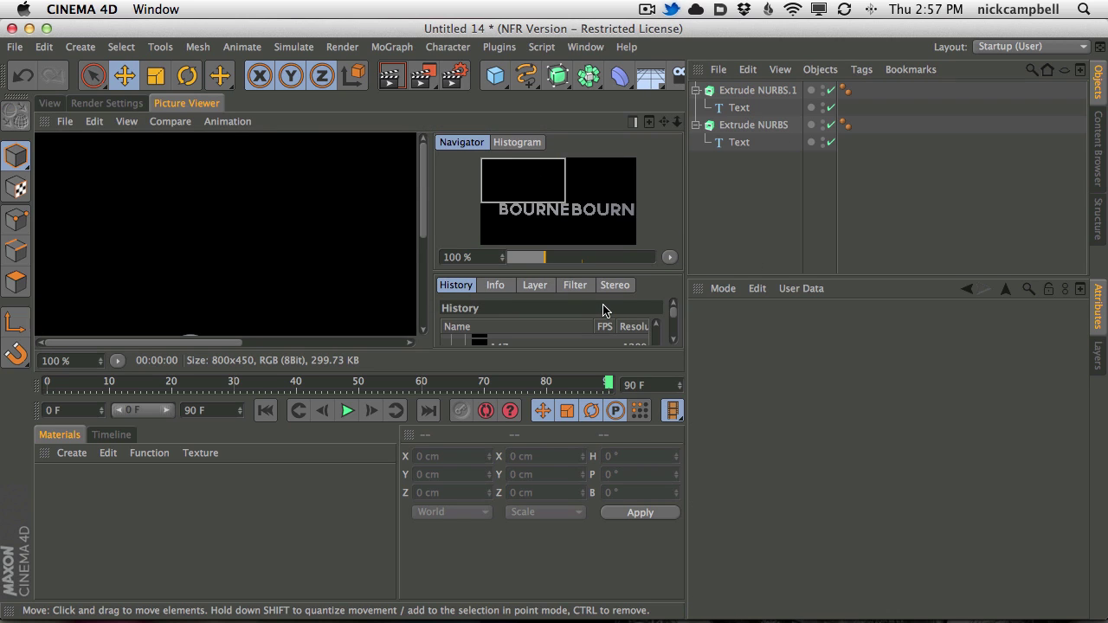
left_click(39, 105)
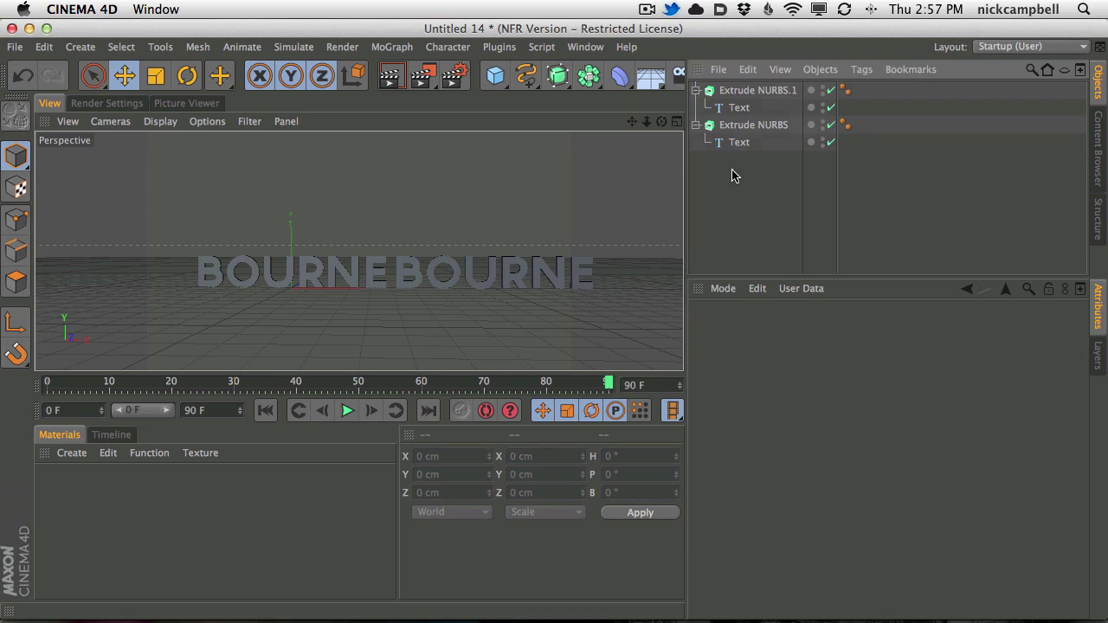
Step: Set the copied Text spline's content to GORILLA and its font weight to Light
left_click(738, 108)
double_click(784, 383)
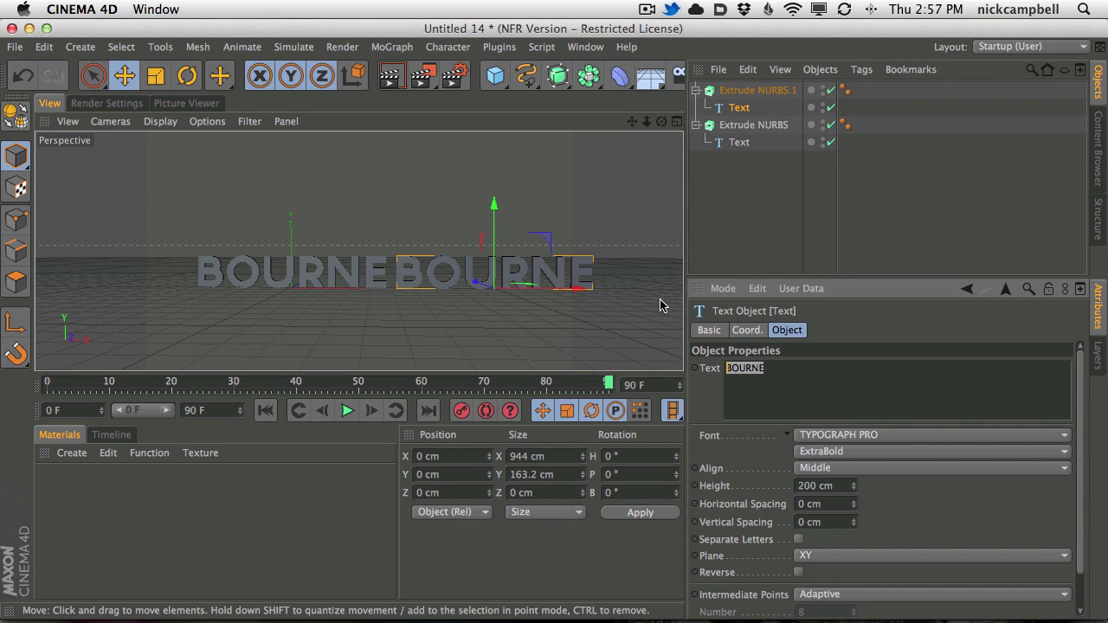
type("GORILLA")
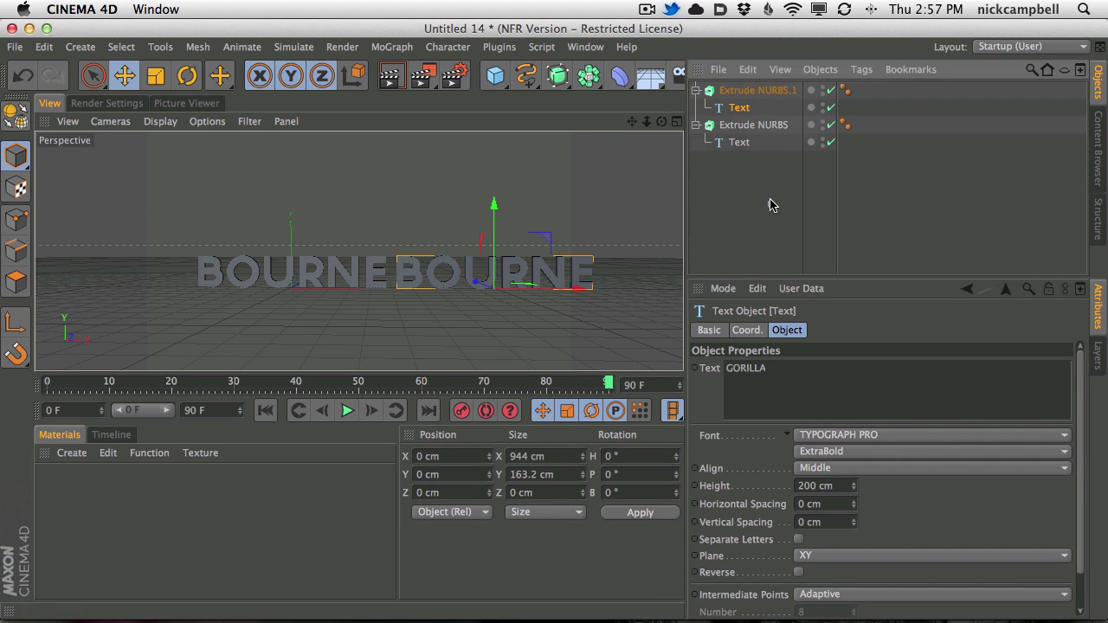
left_click(770, 205)
left_click(739, 108)
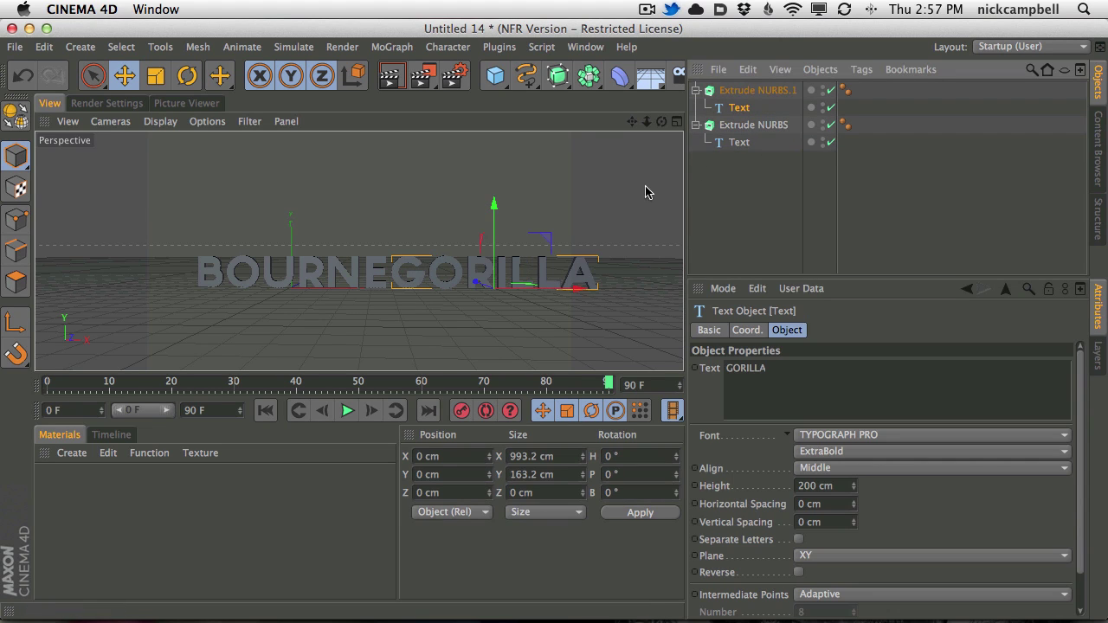
left_click(847, 452)
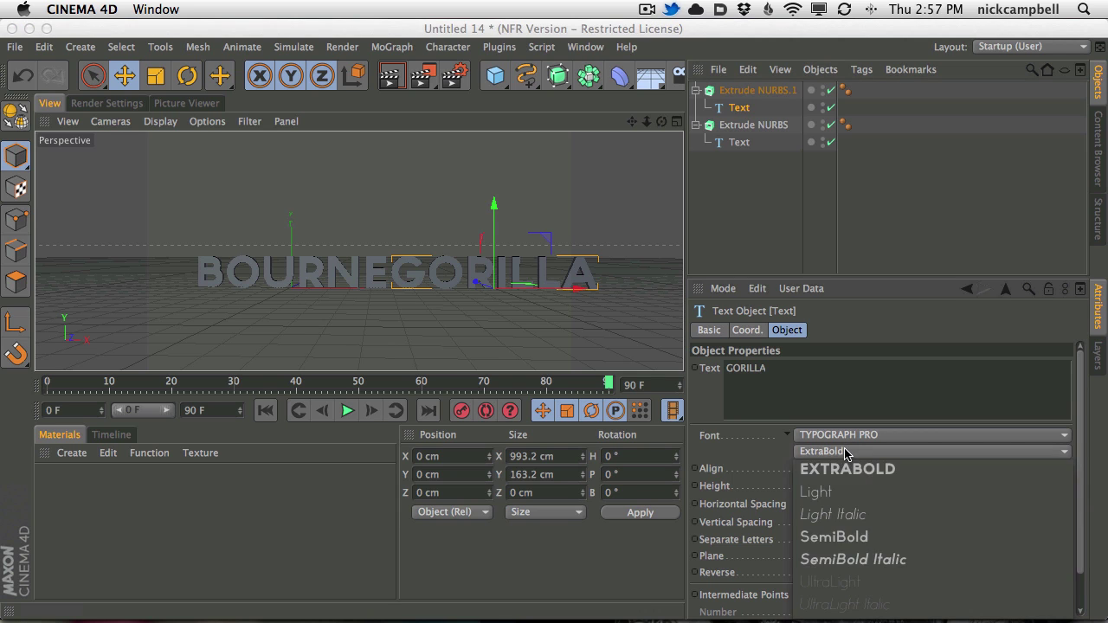
left_click(876, 491)
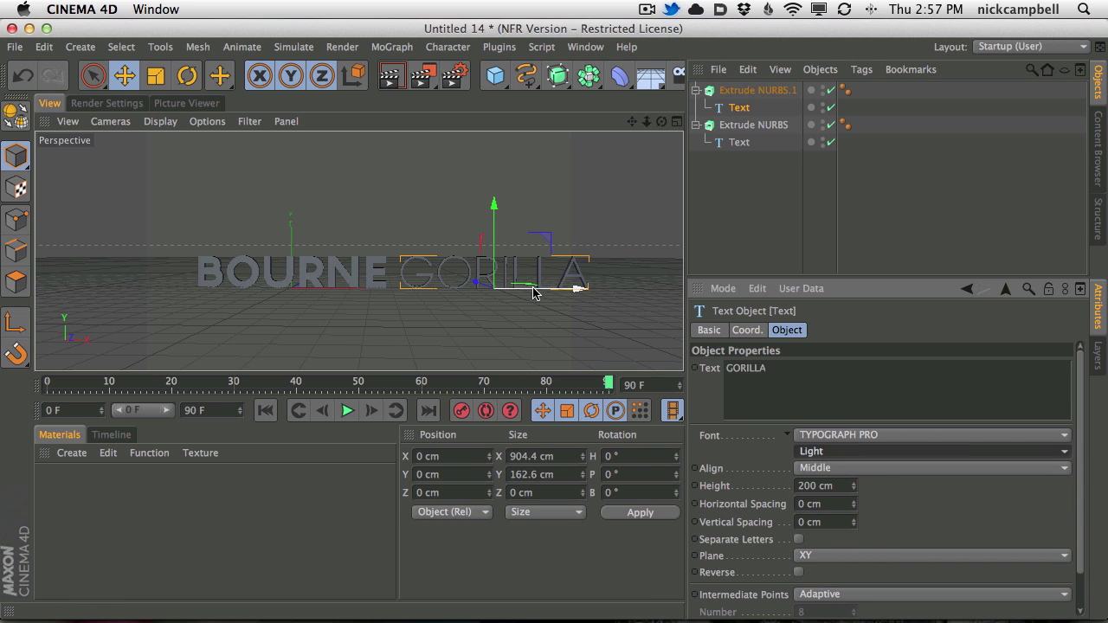
Step: Move the GORILLA text spline along X to about -29 cm, closer to BOURNE, and render the view
left_click_drag(533, 291, 376, 288)
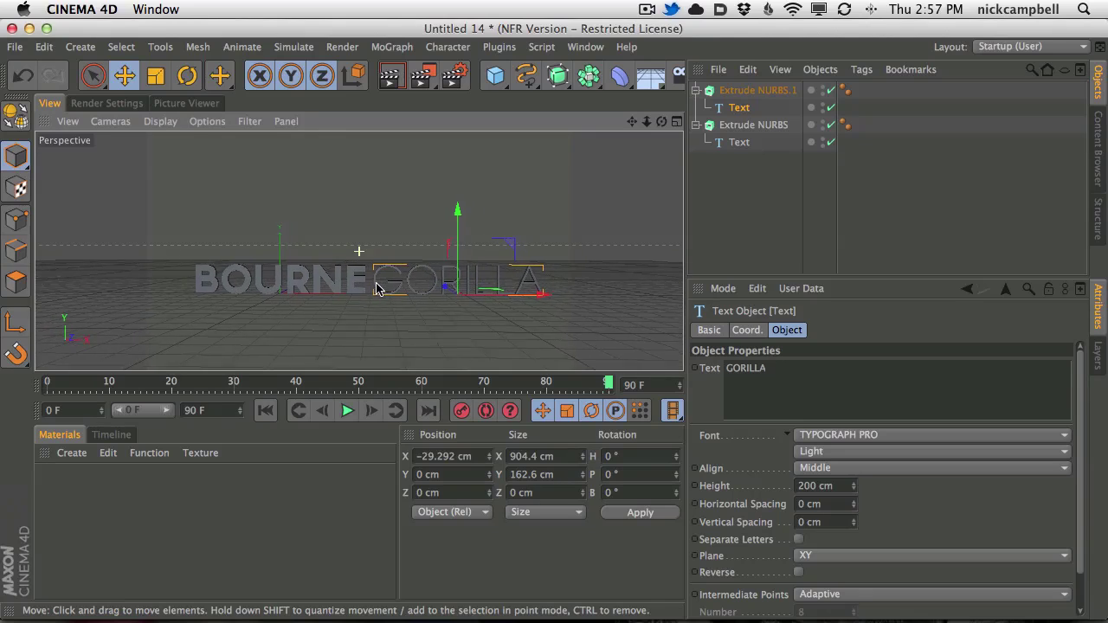
scroll(377, 288, "up", 2)
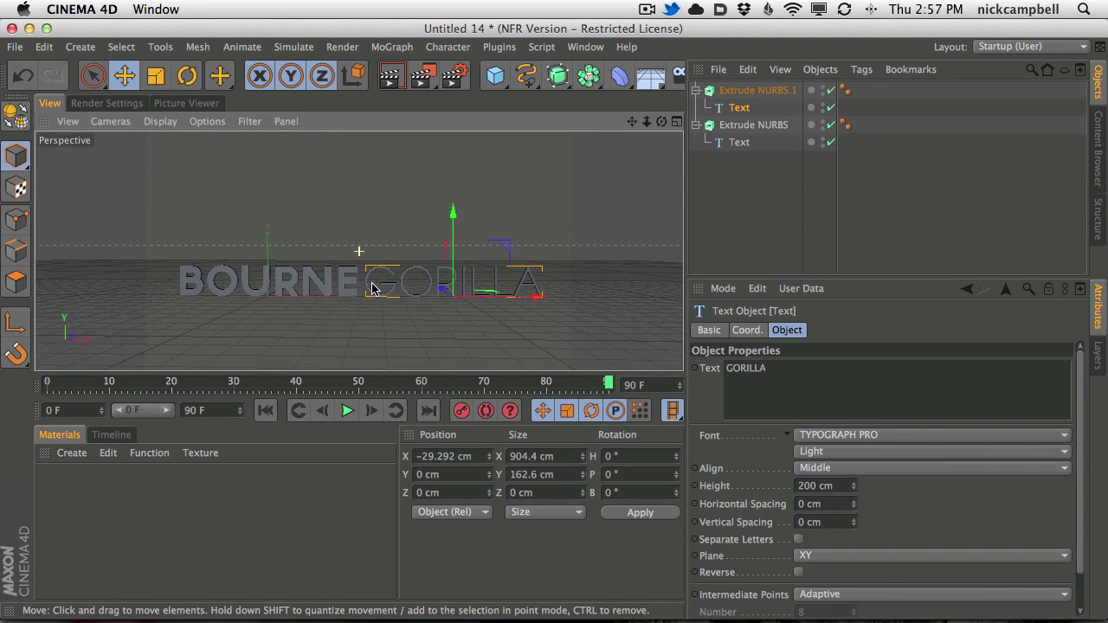
left_click(391, 76)
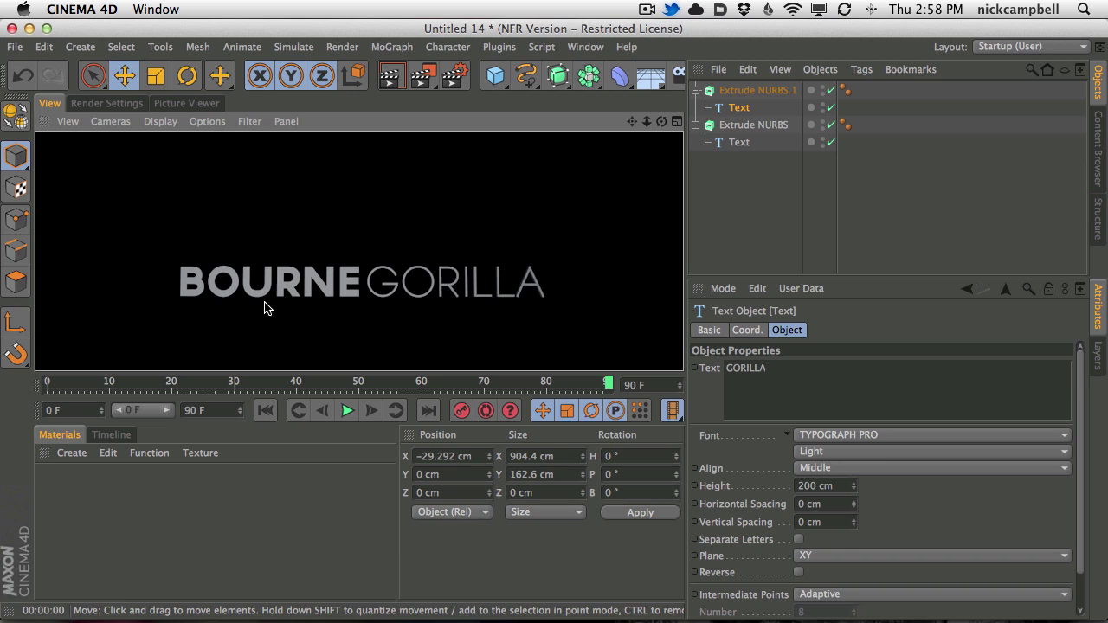
Step: Duplicate the extruded GORILLA text and move the copy above the title to about X 489 cm, Y 196 cm
left_click(773, 220)
left_click(758, 90)
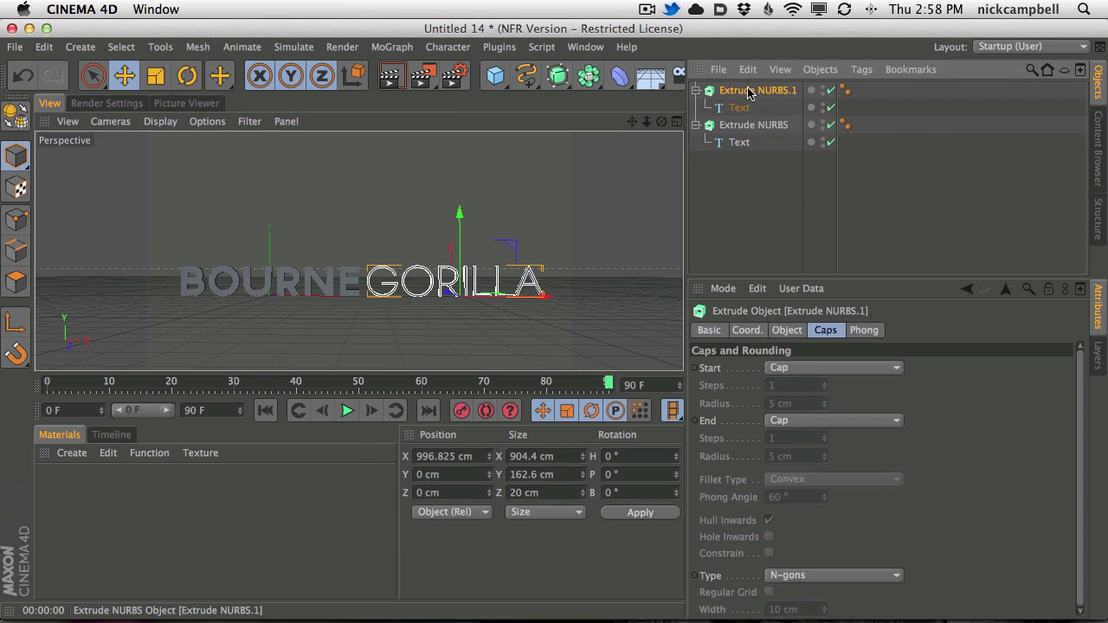
mouse_move(757, 90)
left_mouse_down("ctrl")
mouse_move(772, 123)
mouse_move(758, 86)
left_mouse_up("ctrl")
left_click_drag(457, 262, 457, 224)
left_click_drag(514, 257, 418, 257)
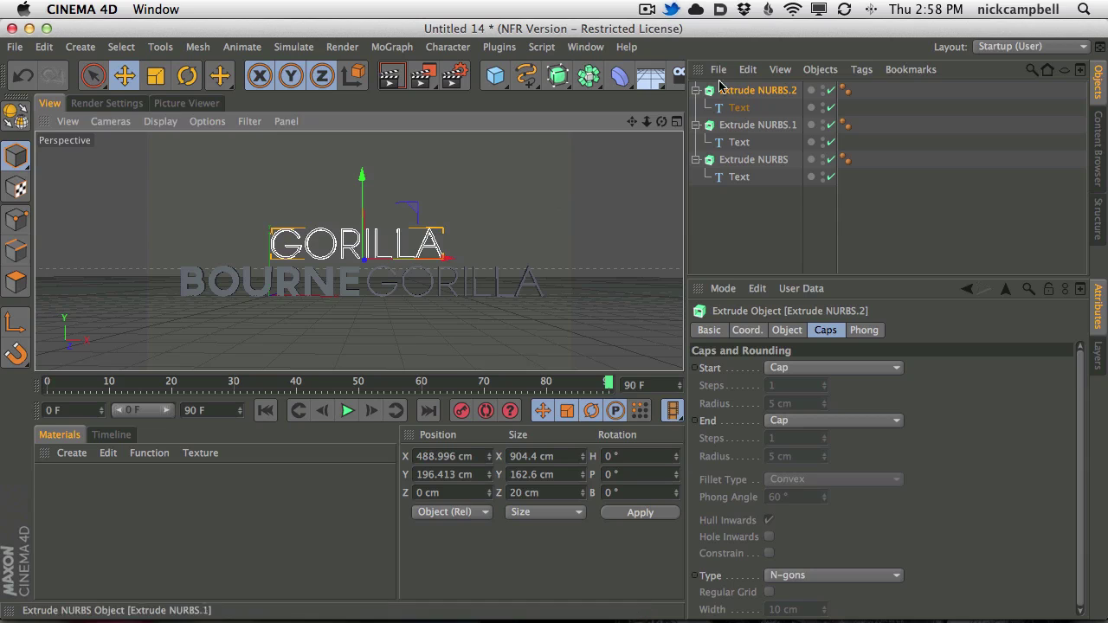
Step: Set the upper Text spline's content to THE and its font weight to SemiBold
left_click(735, 109)
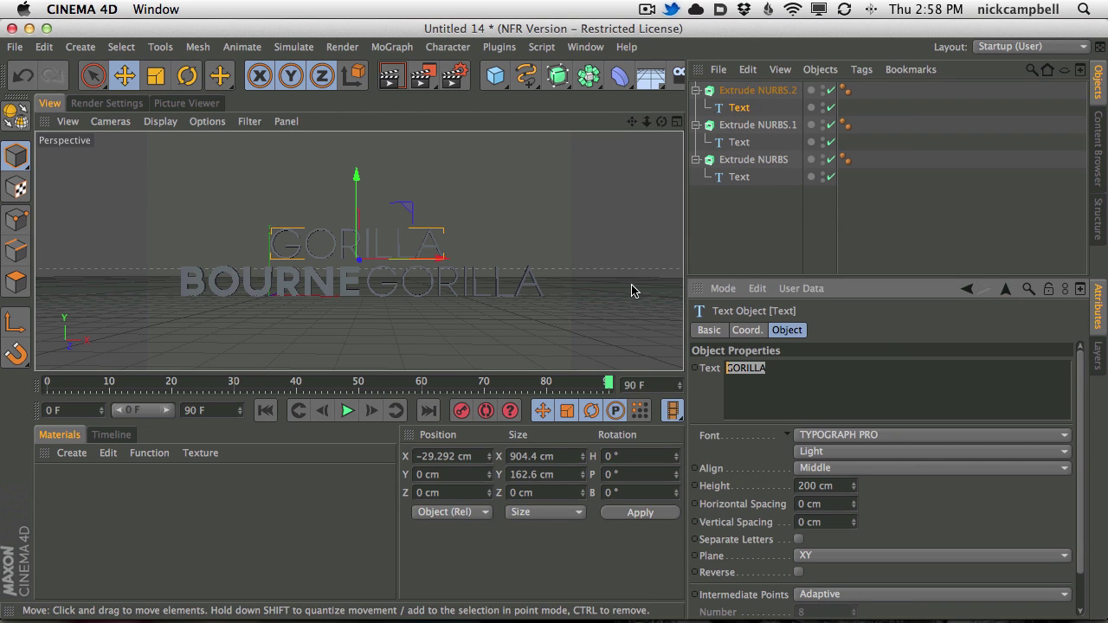
type("THE")
key("Return")
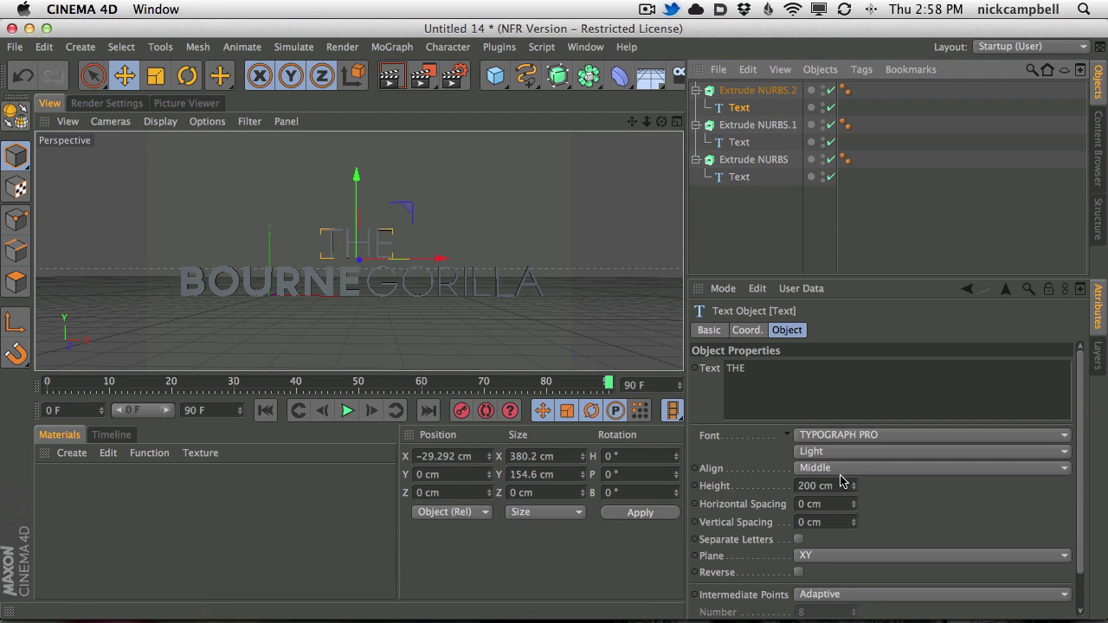
left_click(853, 451)
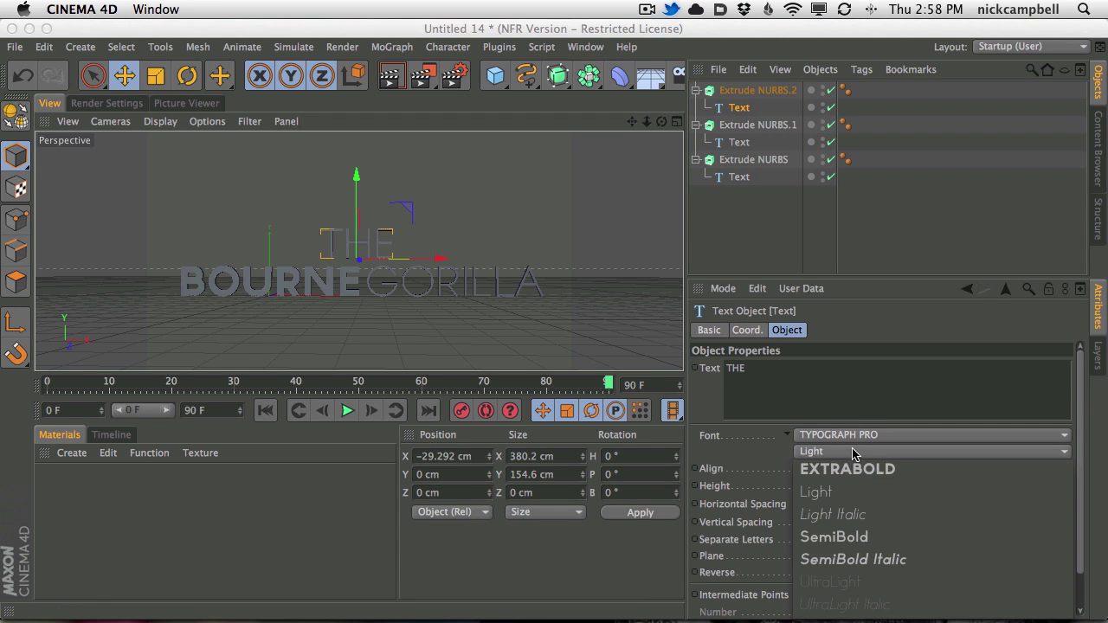
left_click(853, 537)
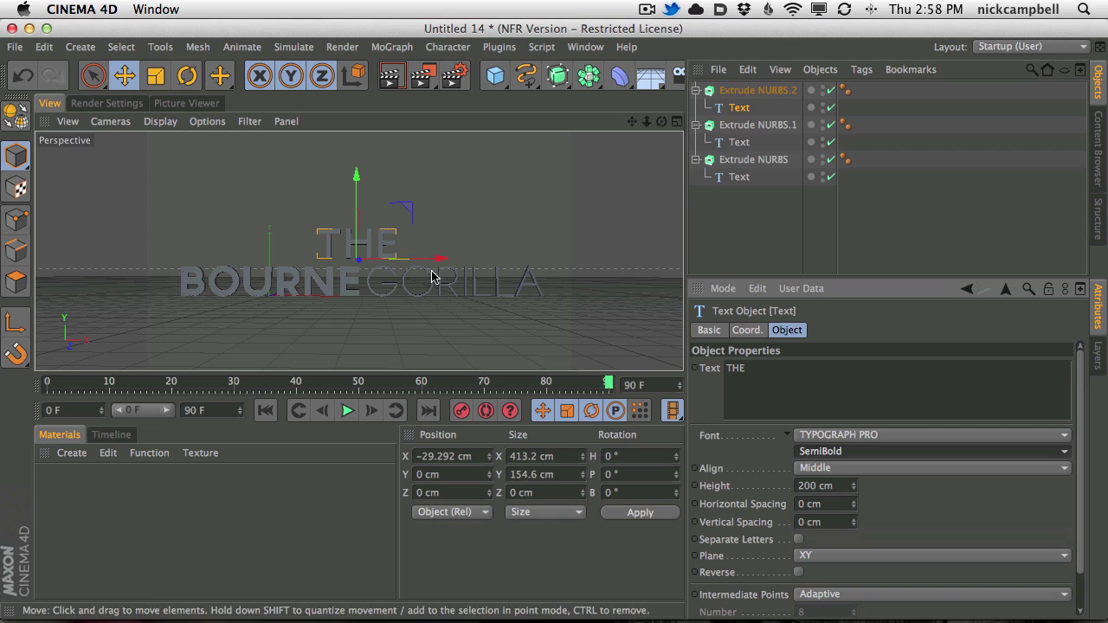
Step: Scale the THE text spline down uniformly to about 233 cm wide and 87 cm high, and render the view
left_click(158, 75)
left_click_drag(425, 173, 200, 301)
left_click_drag(369, 285, 364, 257, "alt")
left_click(391, 76)
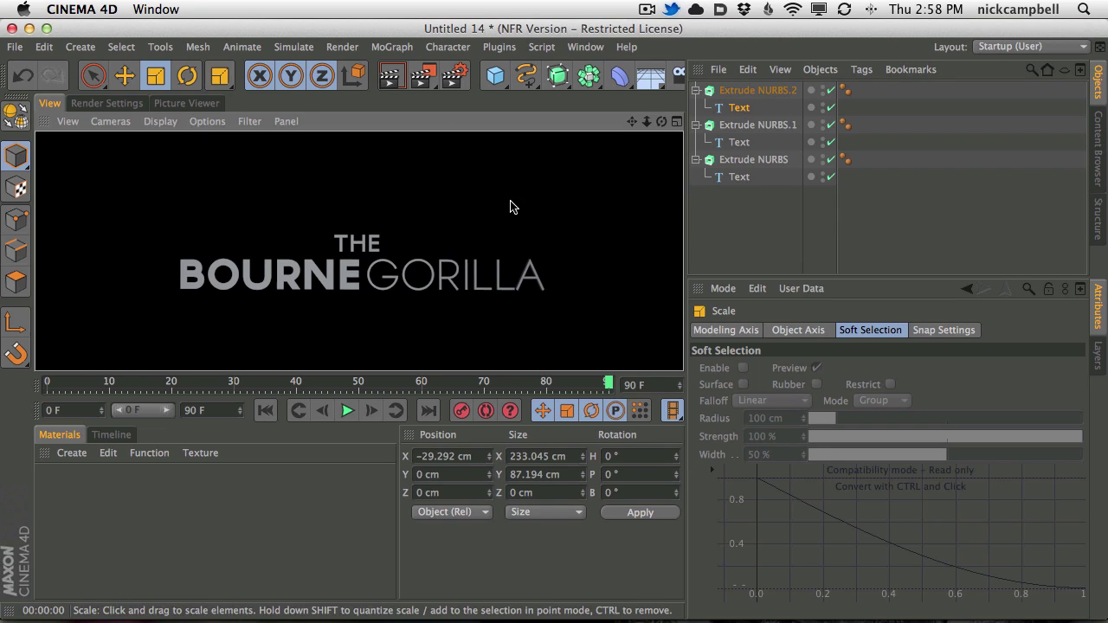
left_click(375, 279)
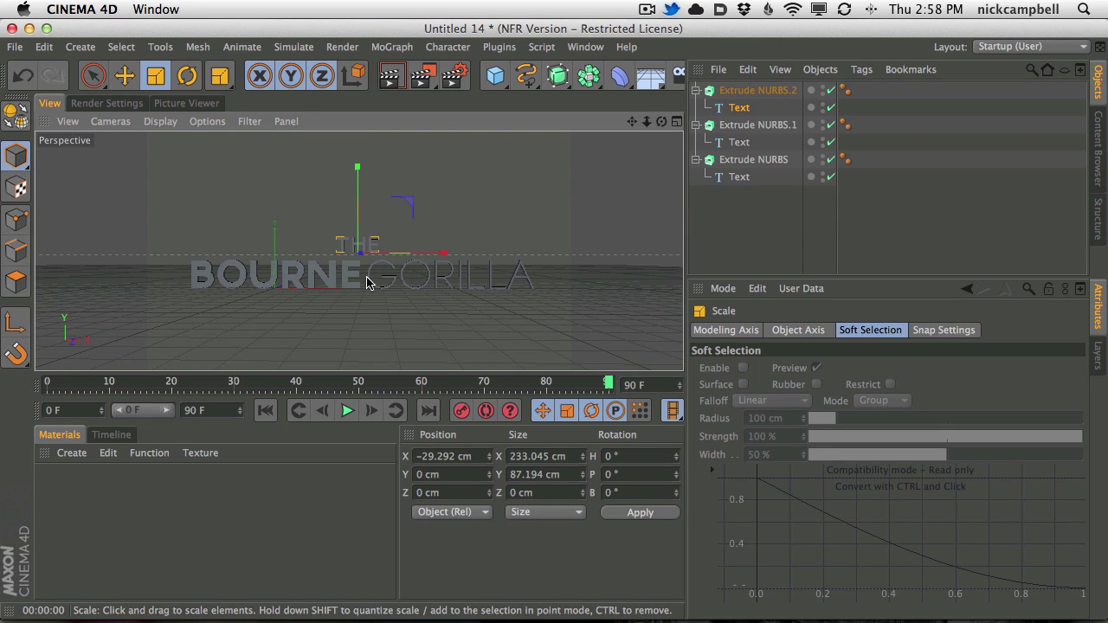
left_click(394, 73)
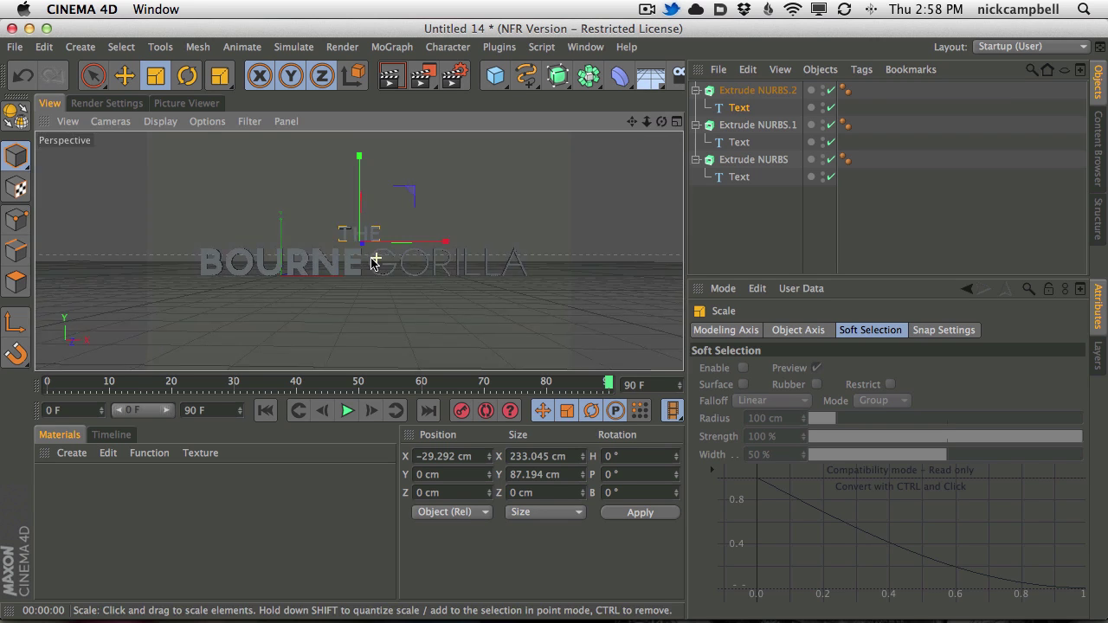
left_click(373, 258)
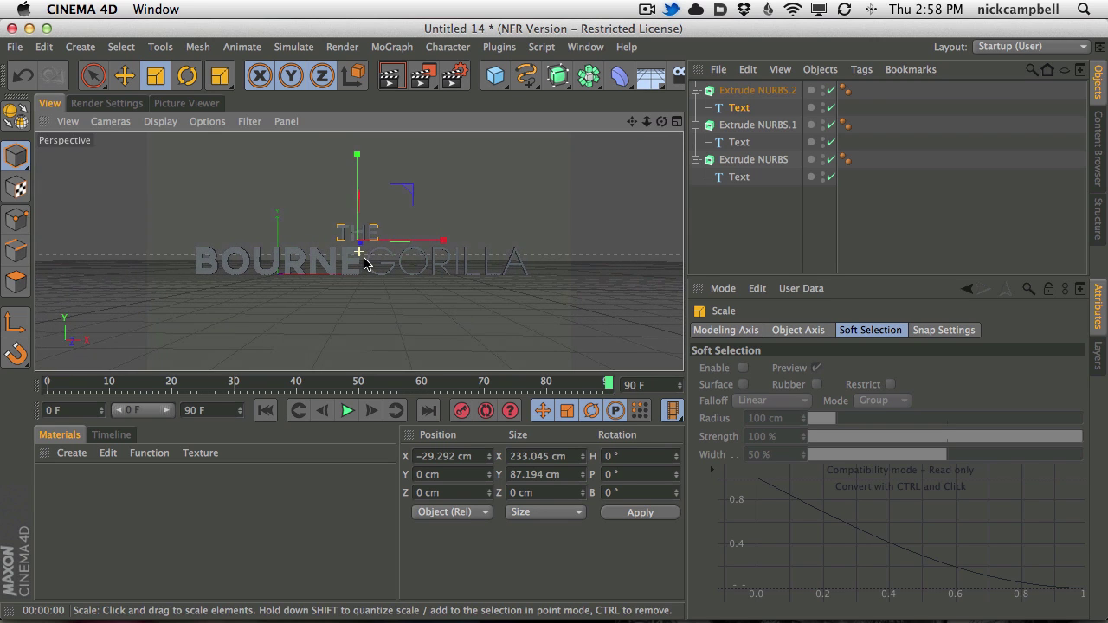